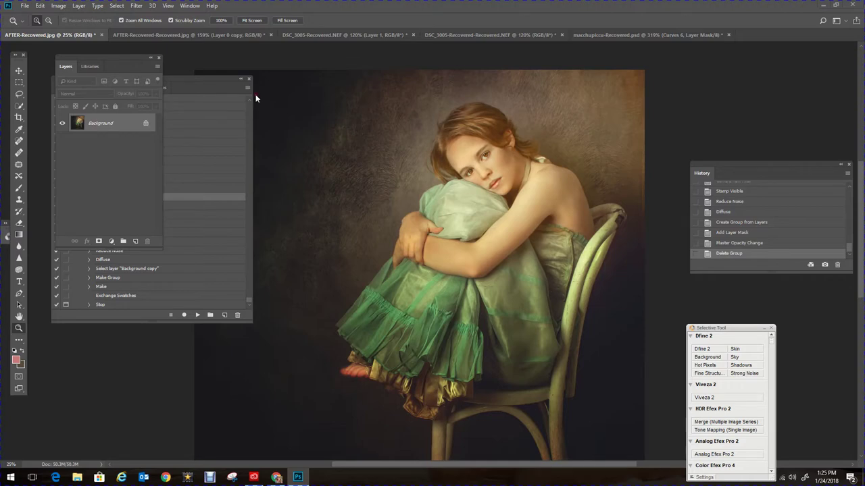
- Run the 'paint' action from the PaintEffect set on the girl-on-chair portrait
click(198, 78)
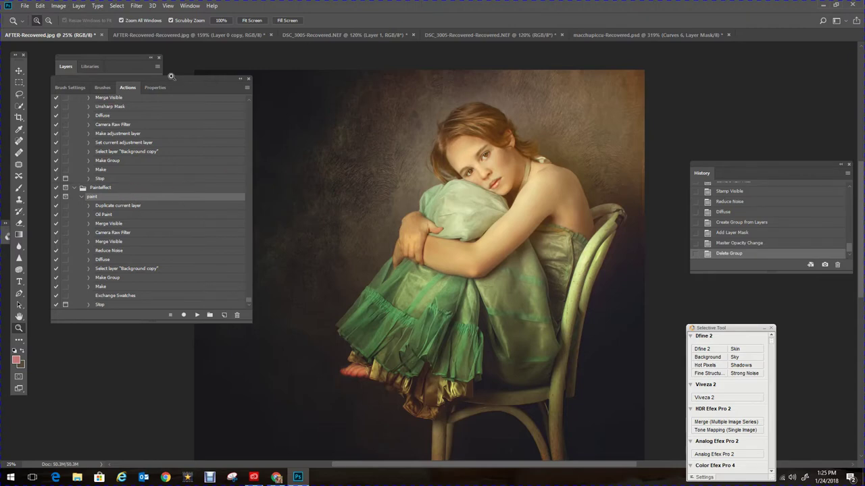
drag(176, 79, 154, 66)
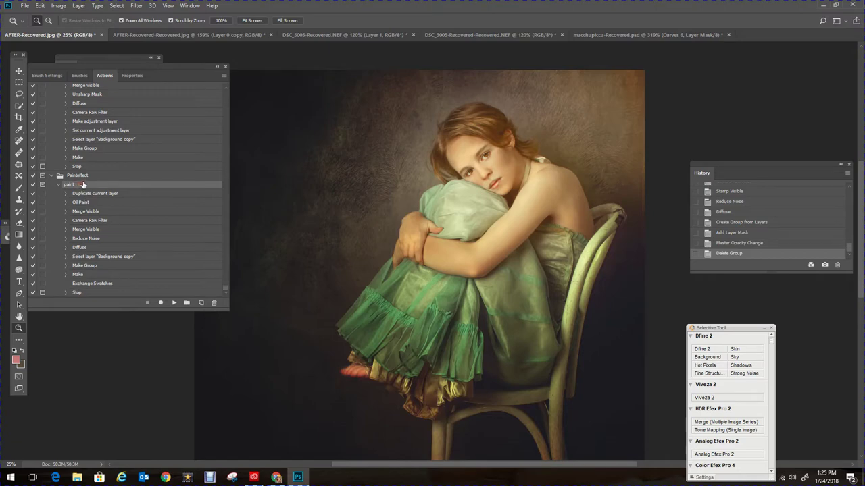
click(175, 304)
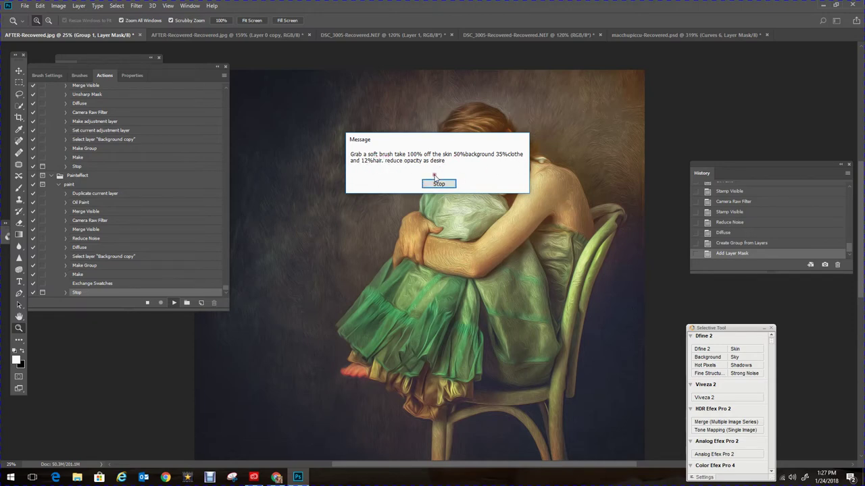
- Dismiss the action's message, make black the foreground colour, and zoom in on the face
click(439, 183)
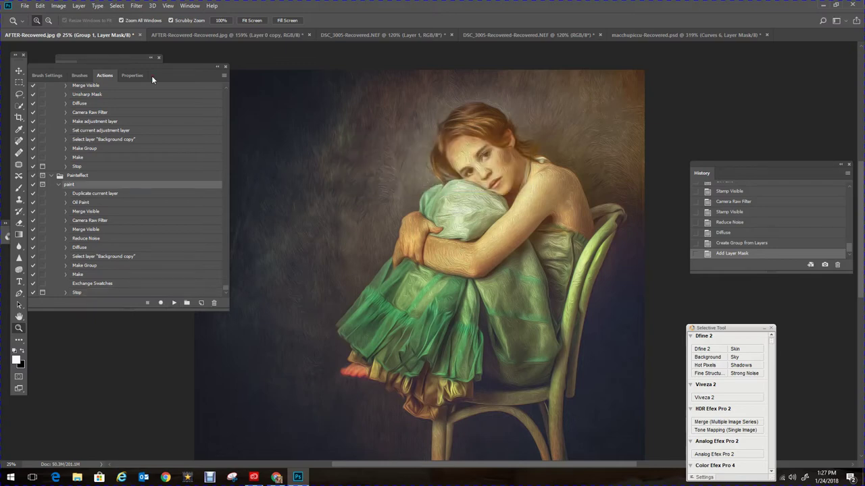
double_click(133, 60)
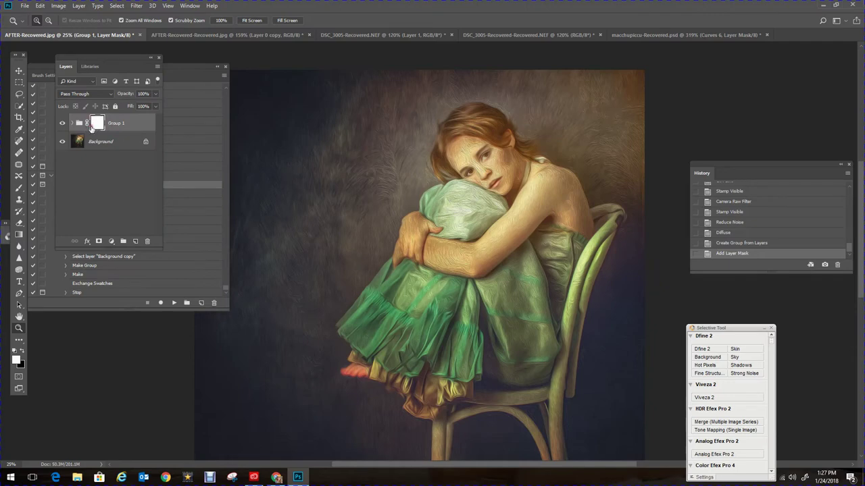
click(23, 350)
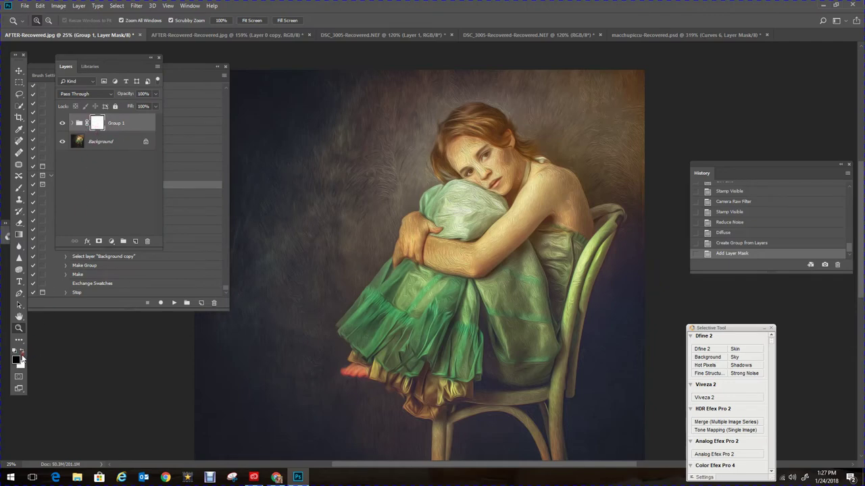
click(507, 167)
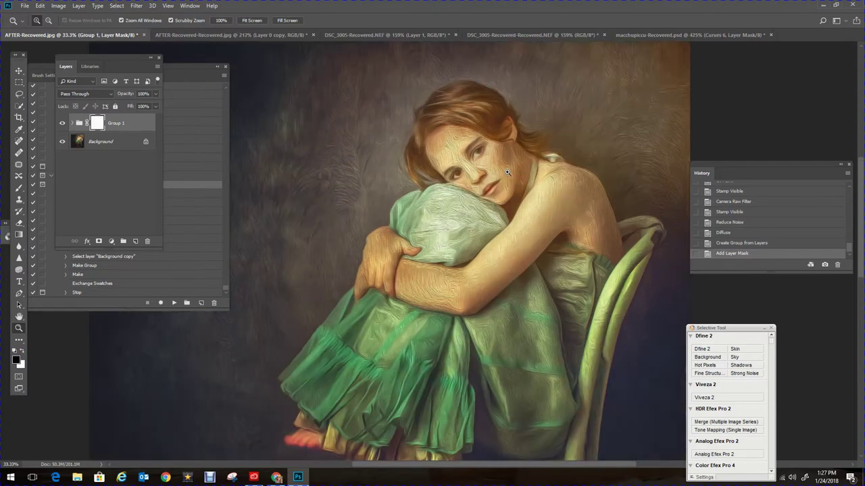
click(508, 172)
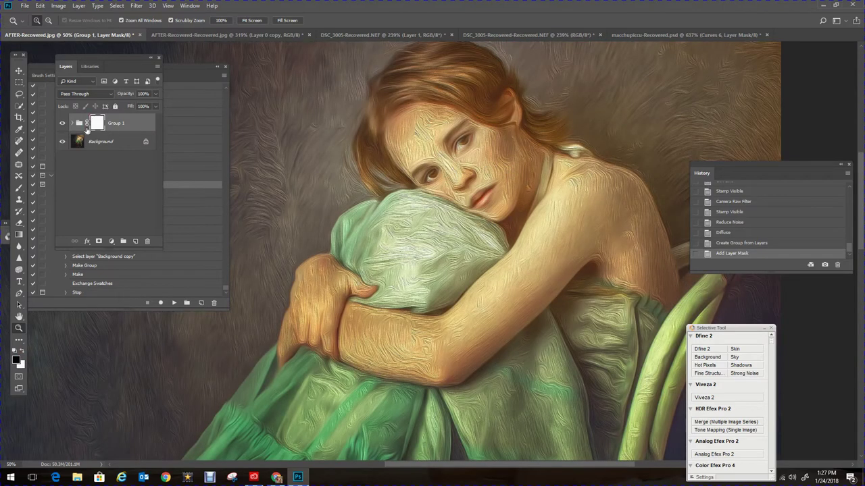
- Lower the Group 1 oil-paint opacity to 52%
click(156, 93)
drag(157, 105, 140, 106)
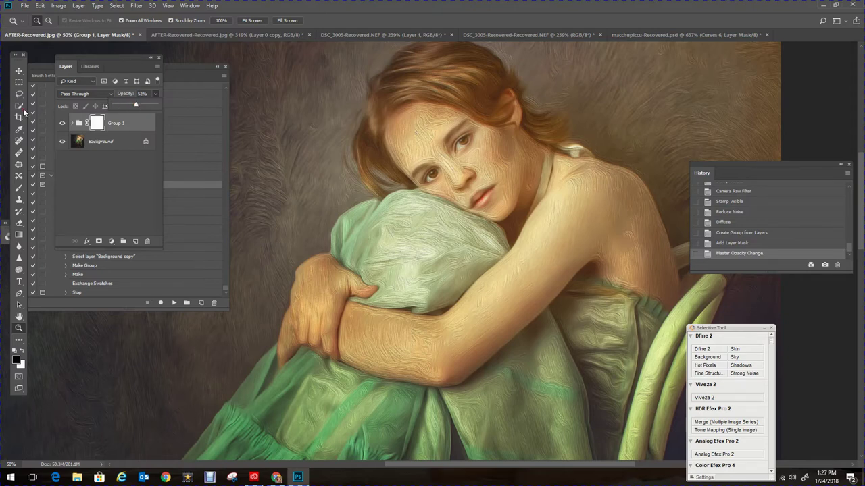
click(19, 188)
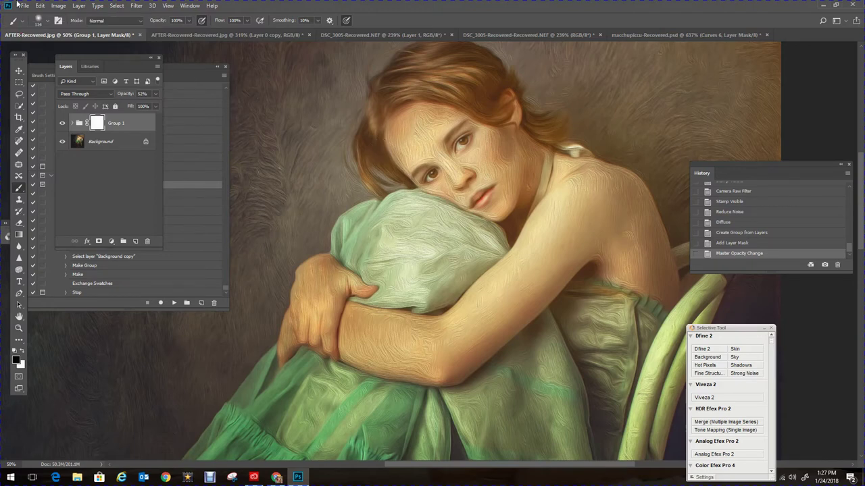
- Mask the oil texture off the face and neck, then restore the eyes with a 42 px white brush
drag(421, 156, 452, 124)
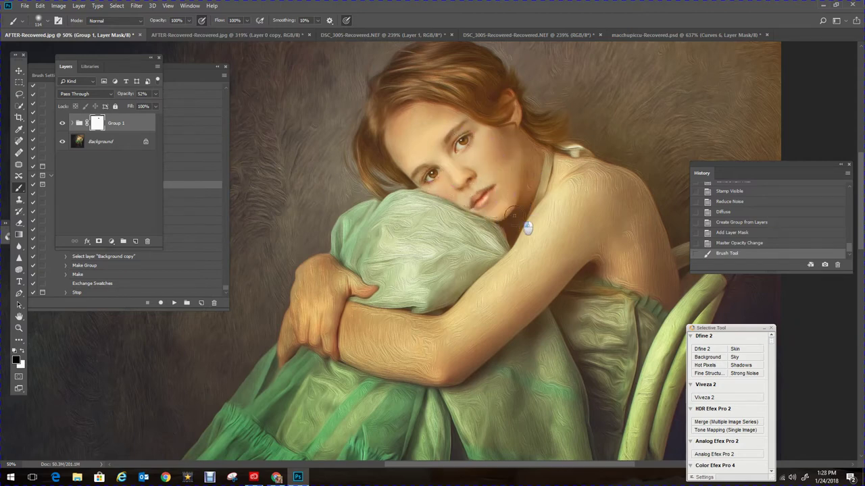
drag(547, 164, 527, 206)
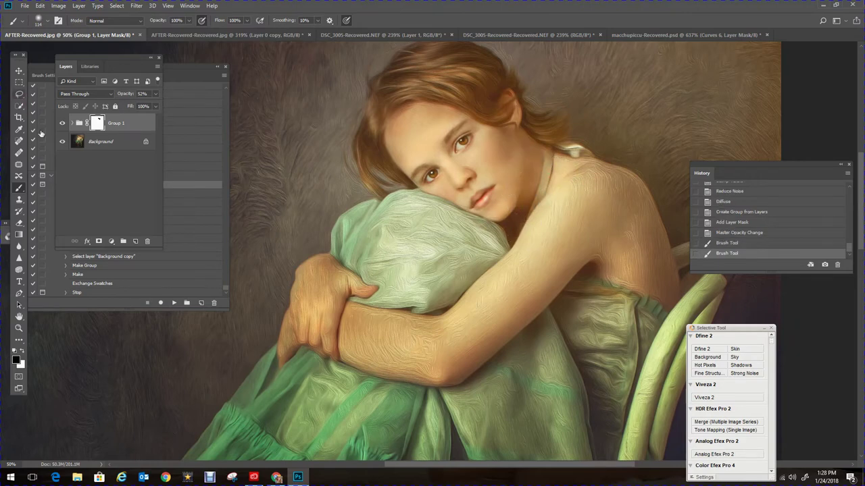
click(24, 350)
click(46, 22)
click(62, 51)
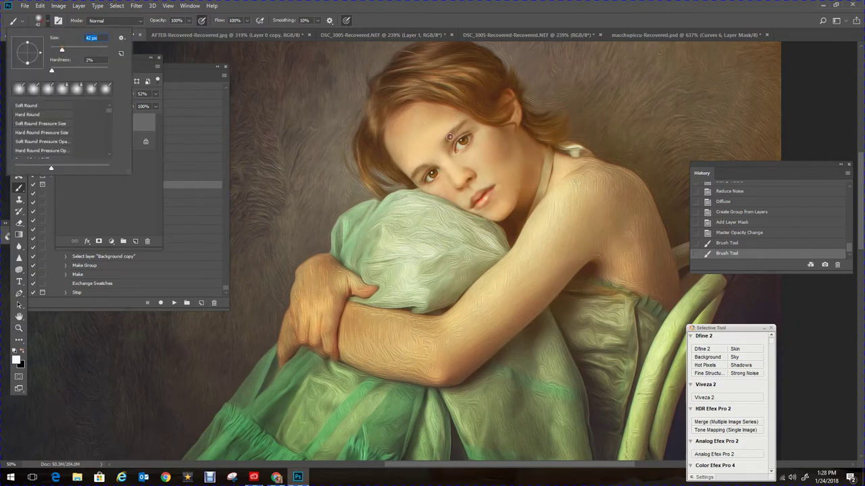
drag(449, 137, 473, 138)
drag(433, 177, 427, 190)
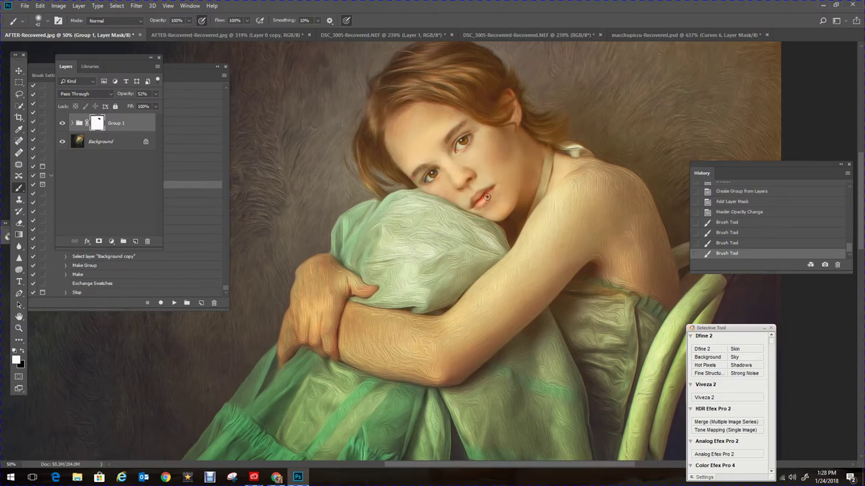
- Mask small spots near both eyes in black, then smooth the shoulder with a 174 px brush
click(23, 352)
mouse_move(404, 168)
mouse_down()
mouse_move(418, 179)
mouse_move(408, 163)
mouse_up()
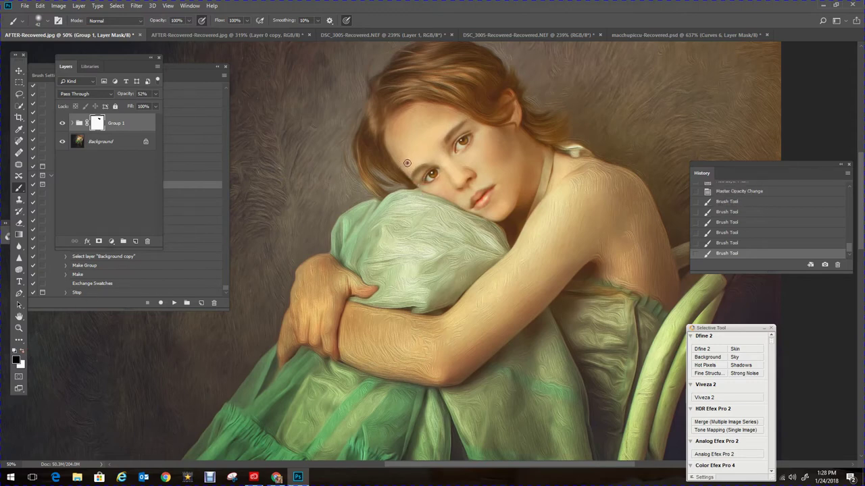
drag(446, 121, 428, 111)
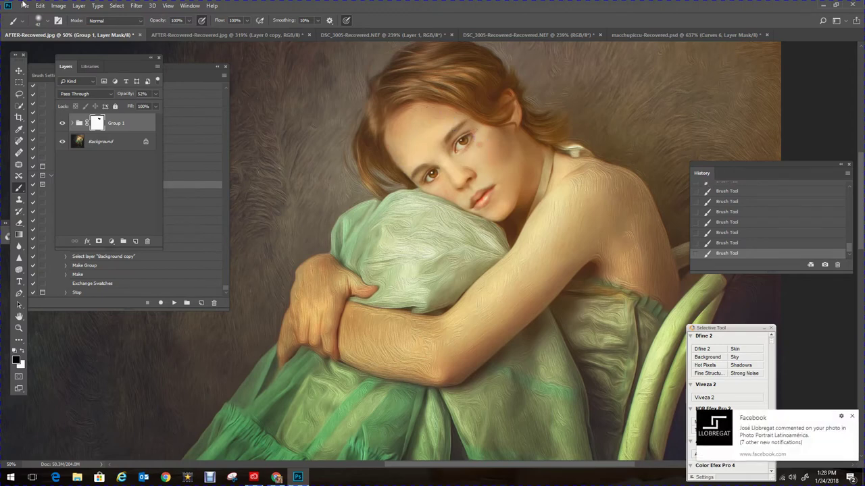
click(48, 21)
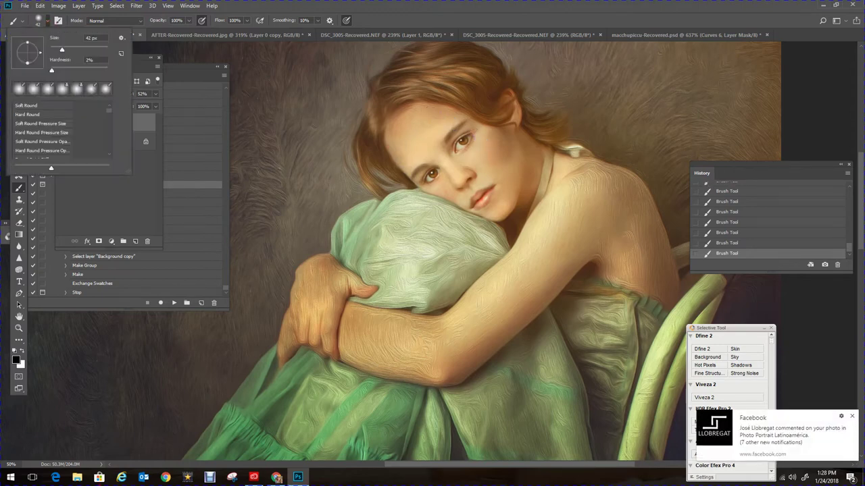
click(852, 417)
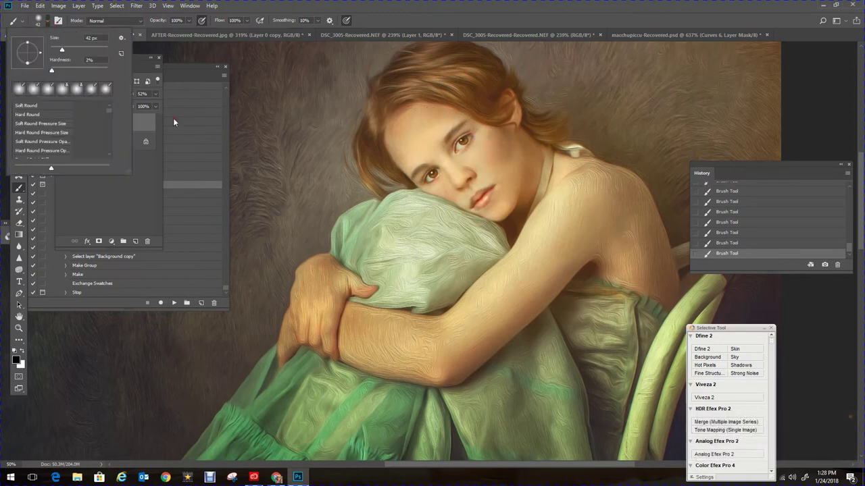
click(88, 49)
key(Return)
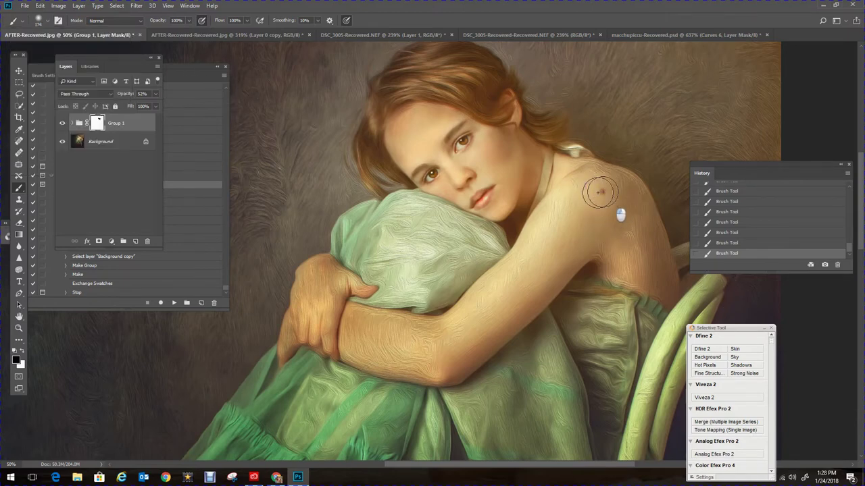
mouse_move(565, 174)
mouse_down()
mouse_move(621, 193)
mouse_move(632, 275)
mouse_move(601, 201)
mouse_move(573, 177)
mouse_move(550, 227)
mouse_move(554, 247)
mouse_move(487, 315)
mouse_move(486, 303)
mouse_move(514, 270)
mouse_move(500, 319)
mouse_move(421, 354)
mouse_move(411, 332)
mouse_move(386, 340)
mouse_move(392, 335)
mouse_move(383, 332)
mouse_move(347, 357)
mouse_move(425, 370)
mouse_move(344, 305)
mouse_move(506, 173)
mouse_move(462, 170)
mouse_up()
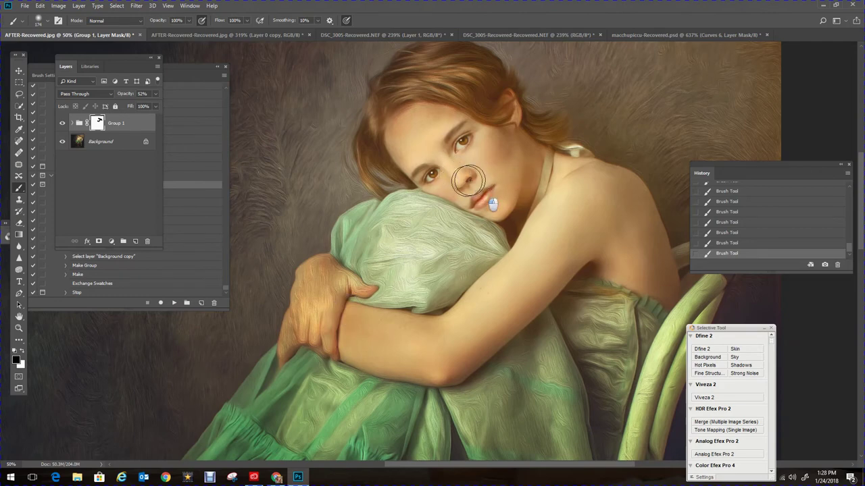
- Soften the oil effect along the hand and mask the texture off the toes
drag(319, 273, 310, 324)
click(44, 21)
click(344, 285)
scroll(436, 362, down, 1)
scroll(439, 348, down, 1)
scroll(440, 351, down, 2)
scroll(440, 351, down, 1)
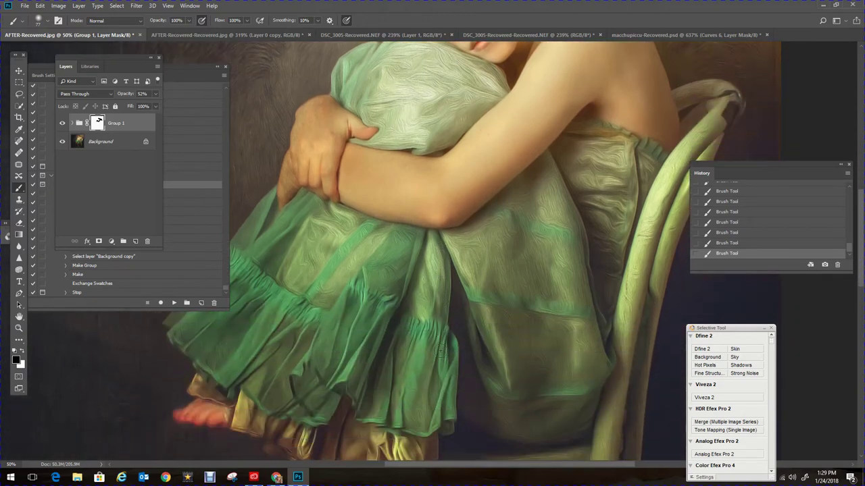
drag(173, 420, 214, 423)
drag(214, 423, 203, 409)
click(19, 329)
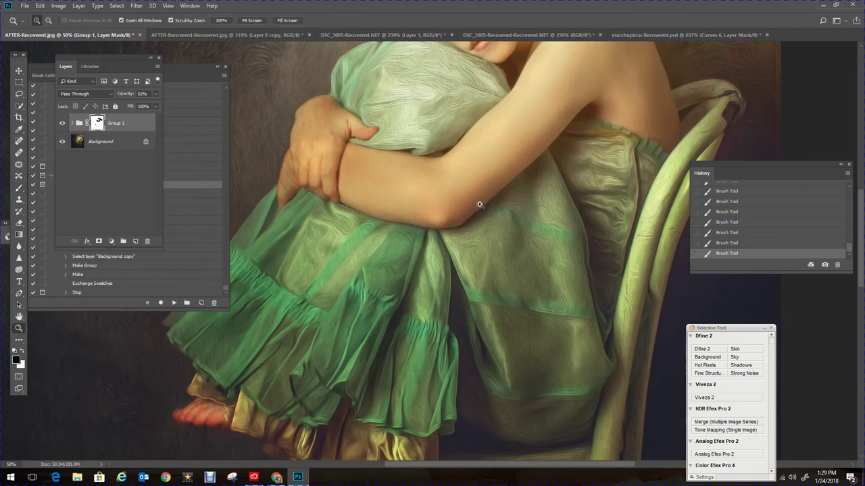
click(19, 189)
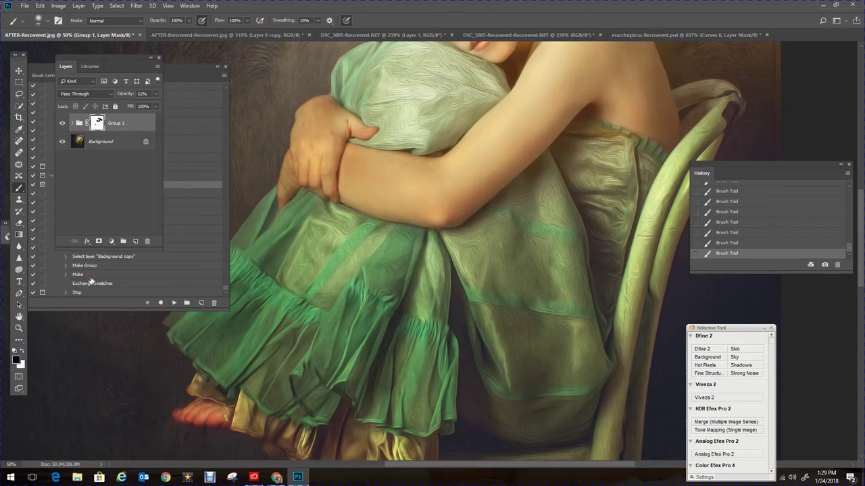
- Paint the Group 1 mask along the forearm, shoulder and back, then zoom out
mouse_move(300, 134)
mouse_down()
mouse_move(430, 165)
mouse_move(558, 77)
mouse_up()
drag(558, 77, 686, 155)
scroll(571, 182, up, 2)
scroll(569, 189, up, 2)
scroll(569, 195, up, 1)
scroll(557, 130, up, 1)
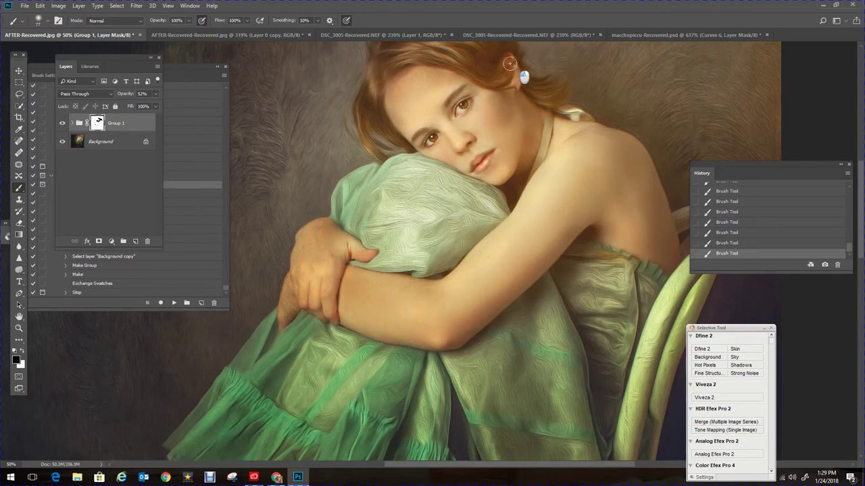
click(19, 327)
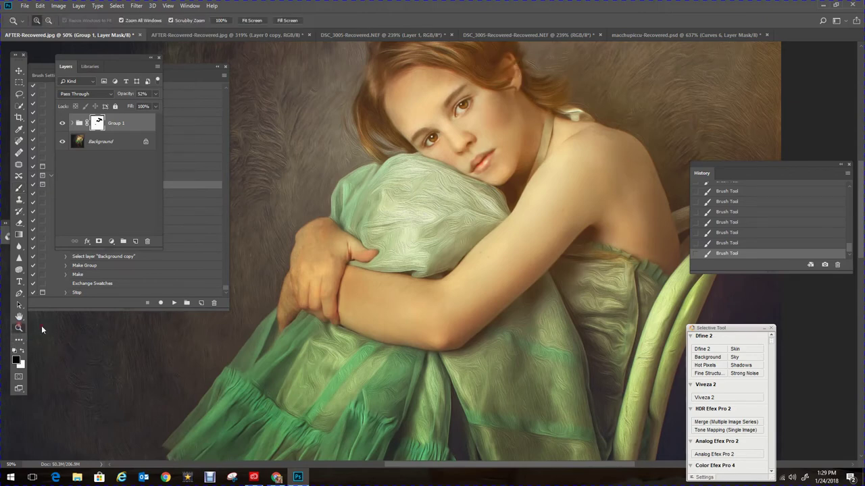
right_click(368, 308)
alt+click(394, 311)
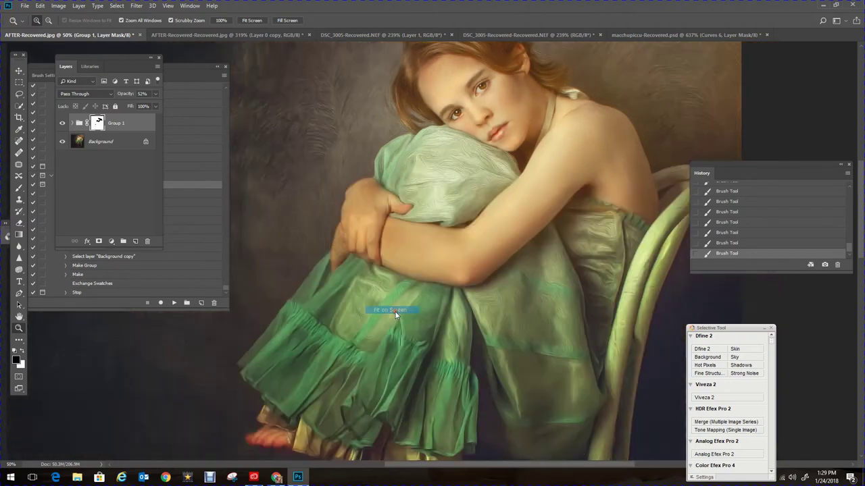
- Fit the portrait on screen and set the brush to 495 px with 2% hardness
click(575, 131)
right_click(574, 131)
click(597, 134)
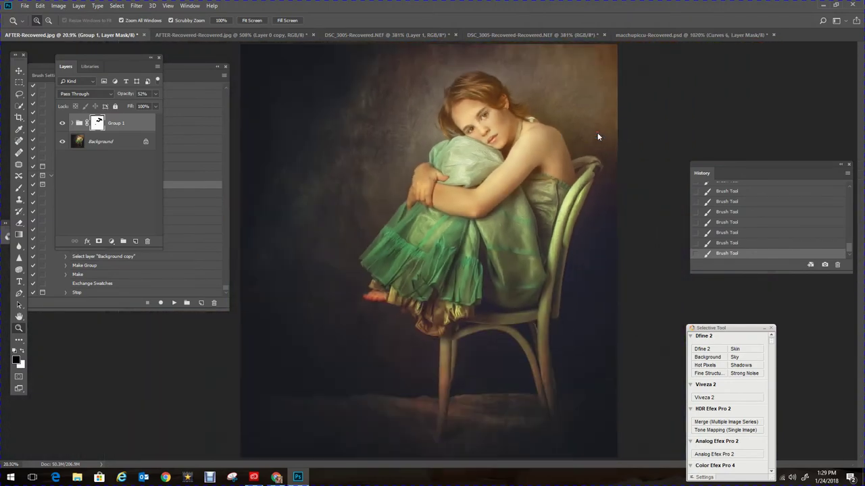
click(19, 189)
click(188, 21)
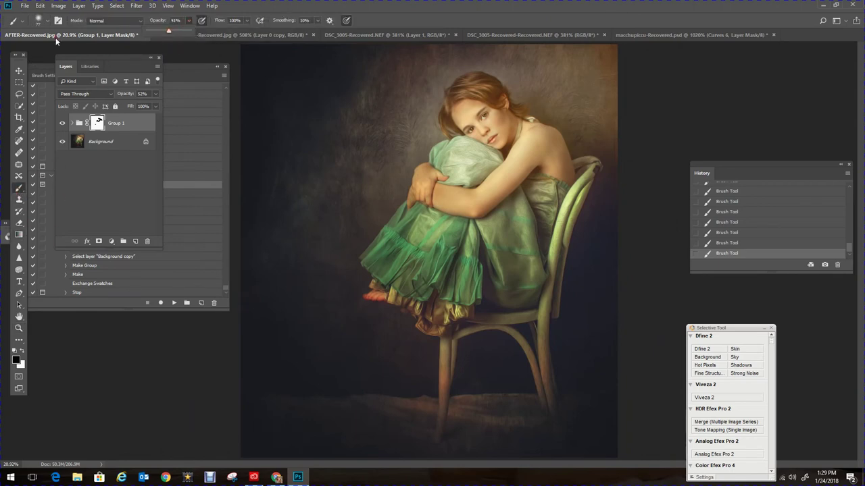
click(47, 21)
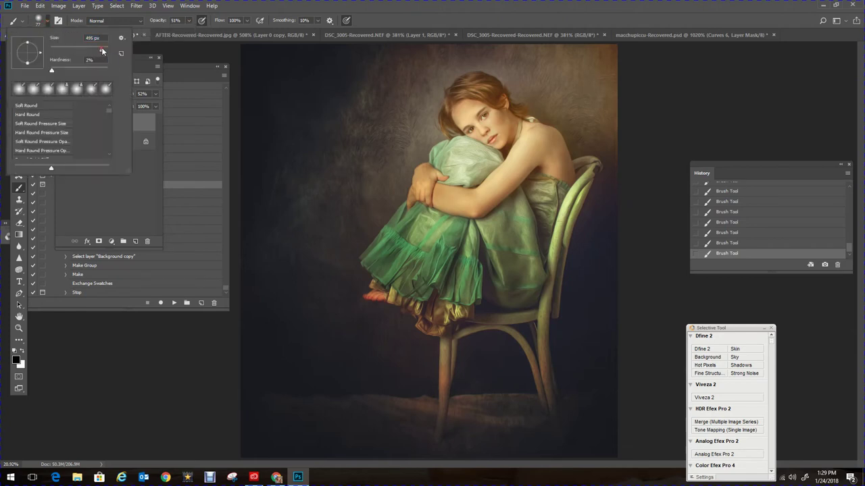
drag(104, 51, 106, 51)
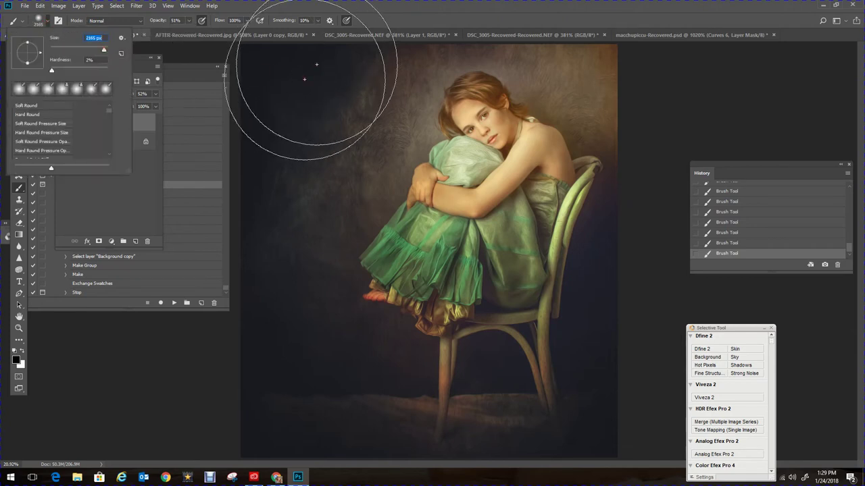
key(Escape)
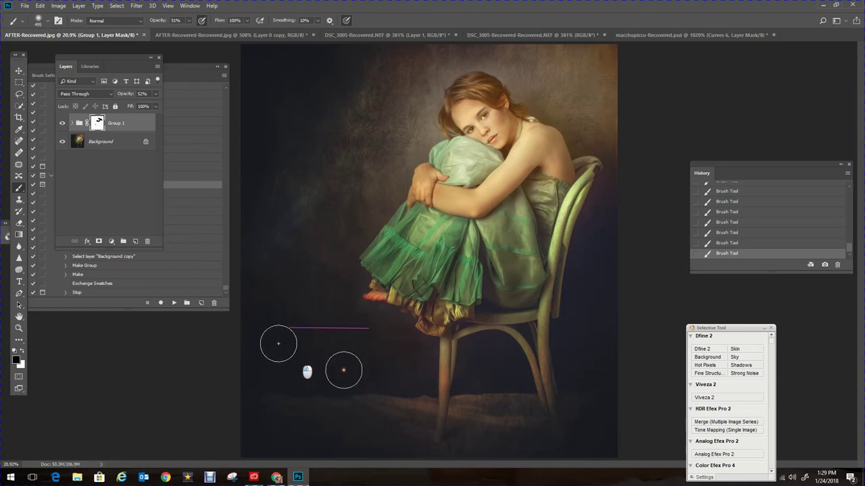
- Softly paint the mask over the dark background and across the green dress
drag(268, 314, 302, 471)
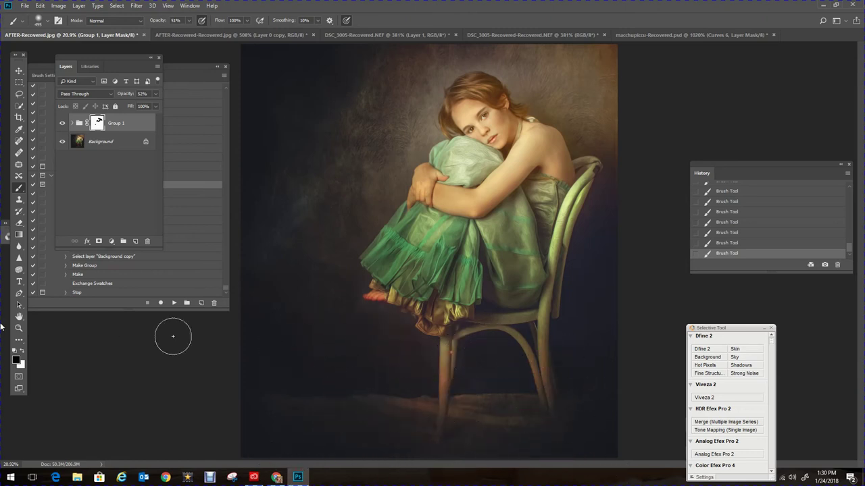
mouse_move(511, 68)
mouse_down()
mouse_move(542, 92)
mouse_move(481, 40)
mouse_move(575, 221)
mouse_move(503, 338)
mouse_move(624, 457)
mouse_move(339, 340)
mouse_move(300, 291)
mouse_move(334, 216)
mouse_move(414, 131)
mouse_move(385, 95)
mouse_move(218, 43)
mouse_move(597, 61)
mouse_move(656, 144)
mouse_up()
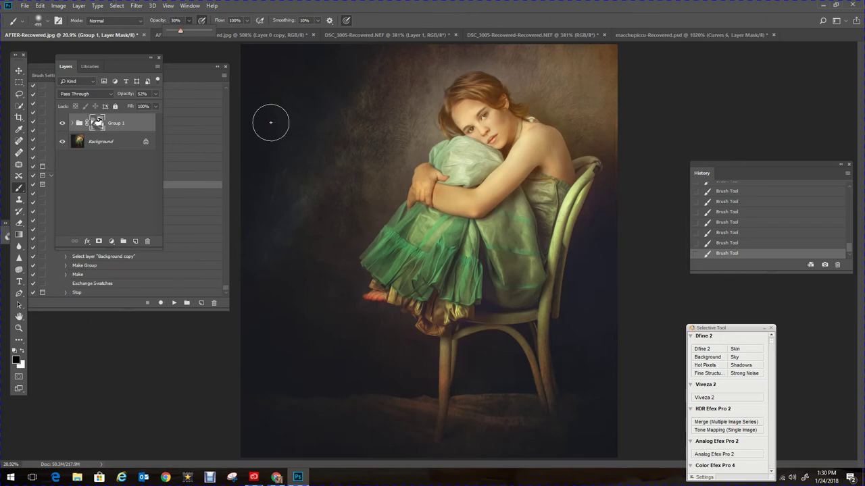
click(428, 236)
drag(429, 297, 529, 268)
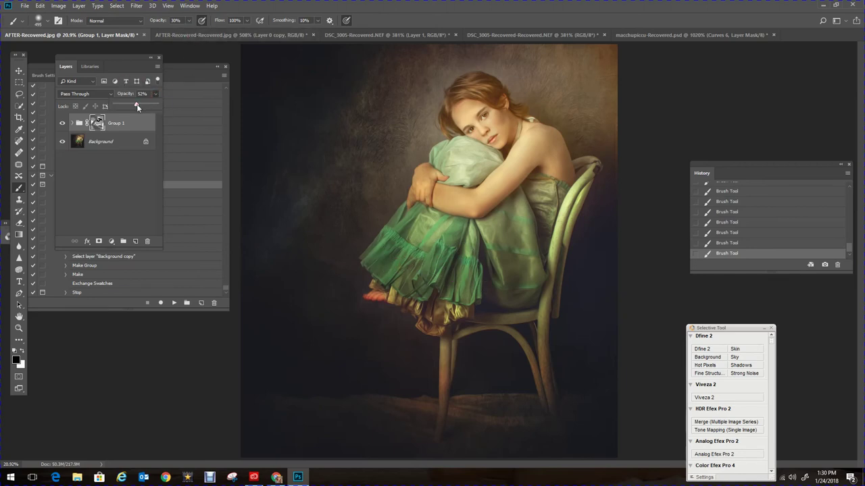
click(182, 21)
- Paint the mask over the face and hair with a 322 px brush at 9% opacity
drag(181, 32, 179, 31)
click(47, 25)
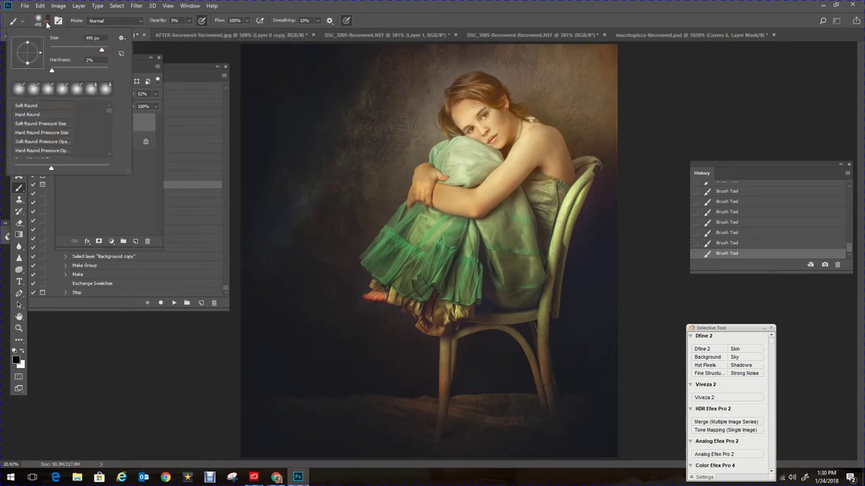
key(Return)
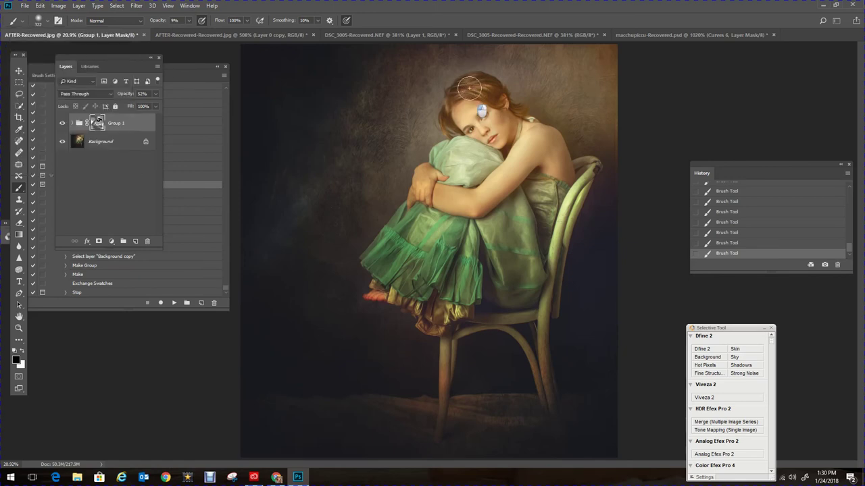
mouse_move(521, 107)
mouse_down()
mouse_move(475, 106)
mouse_move(497, 99)
mouse_up()
- Set Group 1 opacity to 90% and toggle its visibility to compare
click(156, 95)
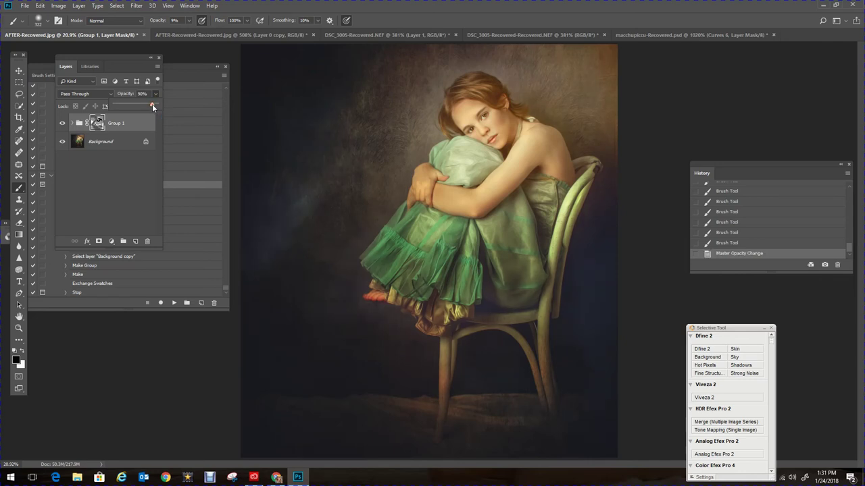
click(62, 123)
click(61, 123)
- Raise brush opacity to 59%, dab more mask over the dark left background, and compare Group 1 on/off
click(189, 20)
click(211, 31)
click(296, 151)
shift+click(261, 206)
shift+click(237, 268)
click(853, 416)
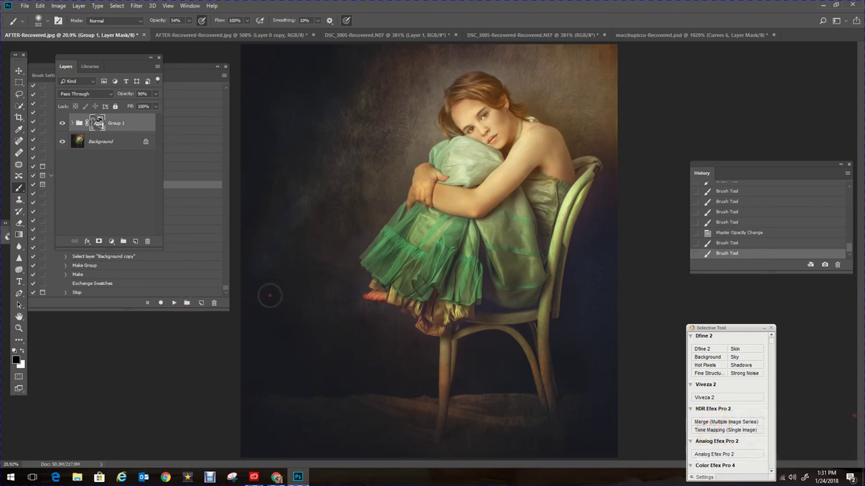
shift+click(189, 296)
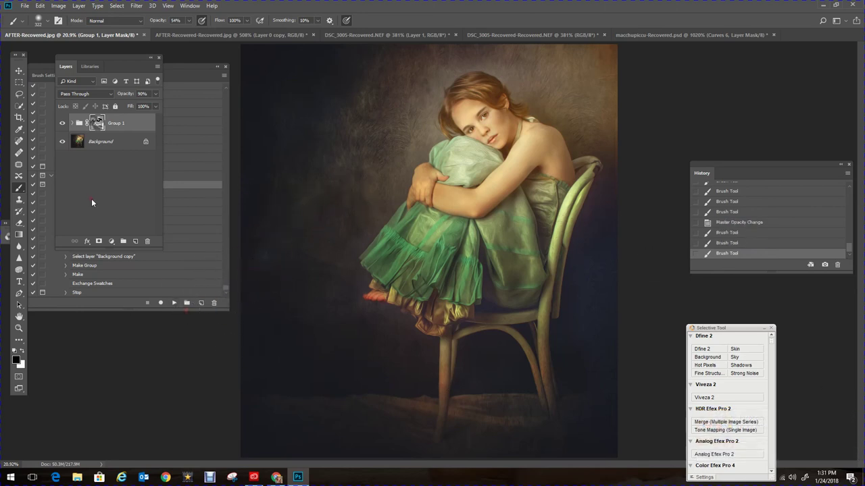
click(62, 123)
click(62, 123)
click(19, 327)
click(547, 183)
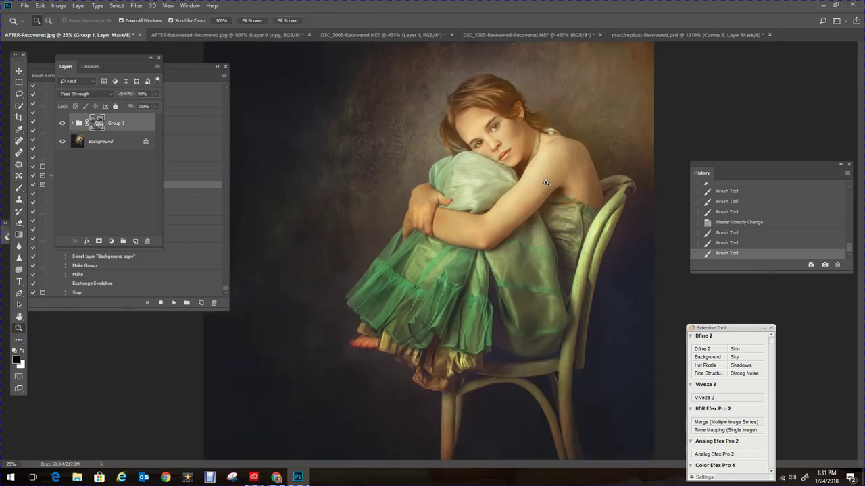
click(533, 181)
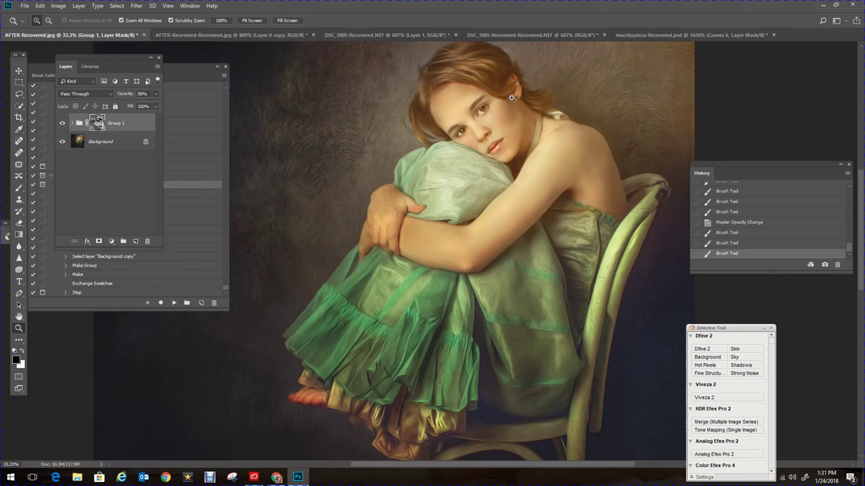
click(512, 98)
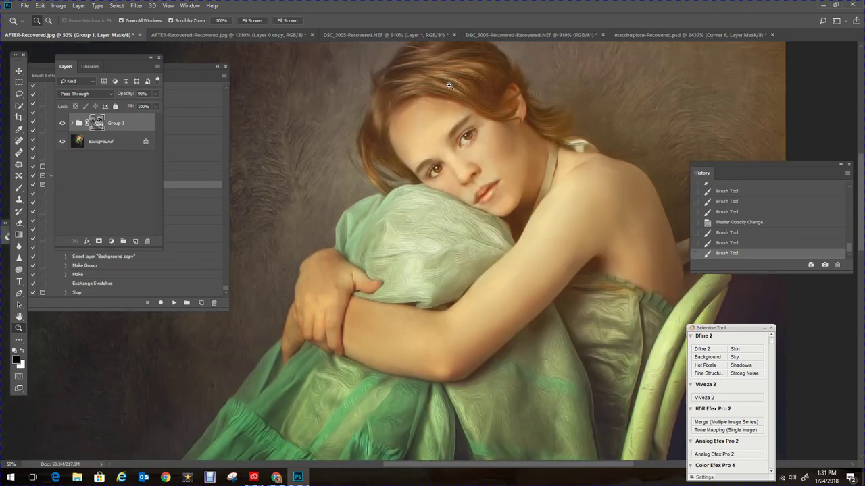
scroll(449, 86, up, 1)
scroll(389, 99, up, 2)
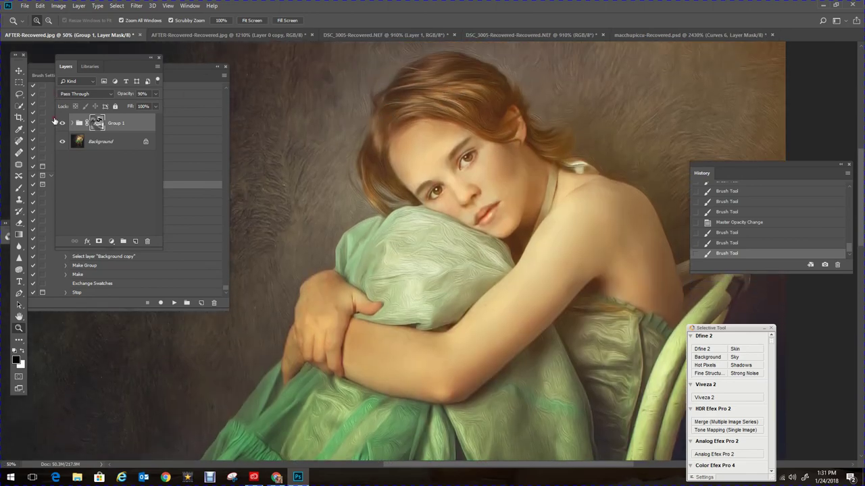
click(60, 123)
click(60, 123)
click(61, 123)
click(60, 124)
click(60, 123)
right_click(453, 204)
click(482, 212)
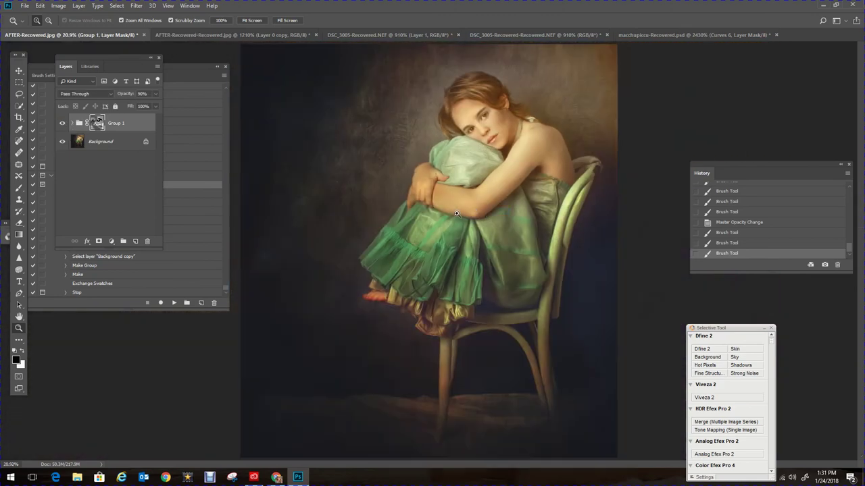